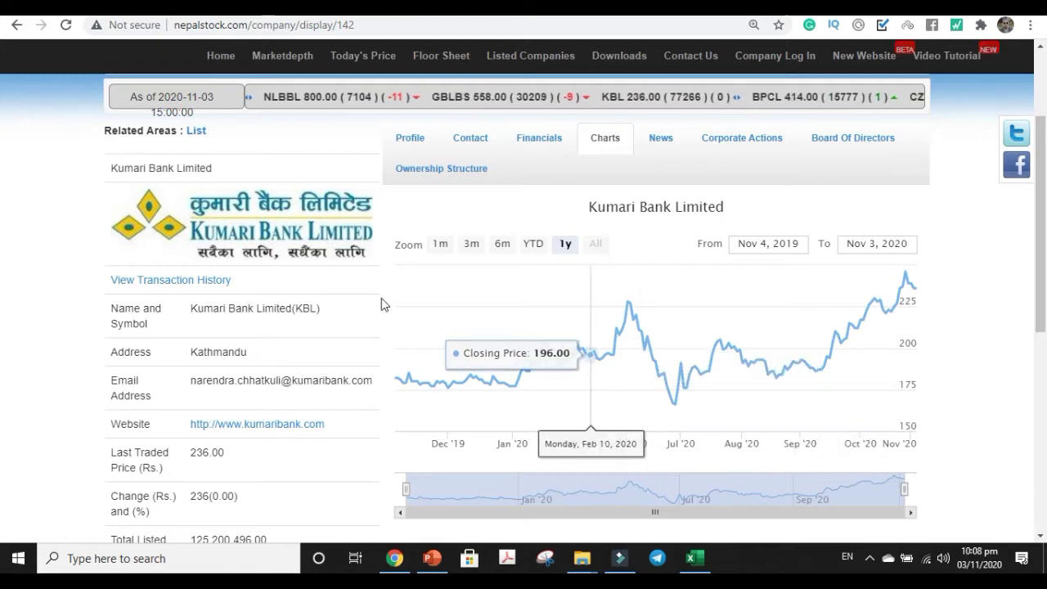
# View the ShareSansar KBL company page, switch to Excel and look through the KBL August, KBL Sep and KBL Oct sheets.
pyautogui.hotkey('ctrl', 'Tab')
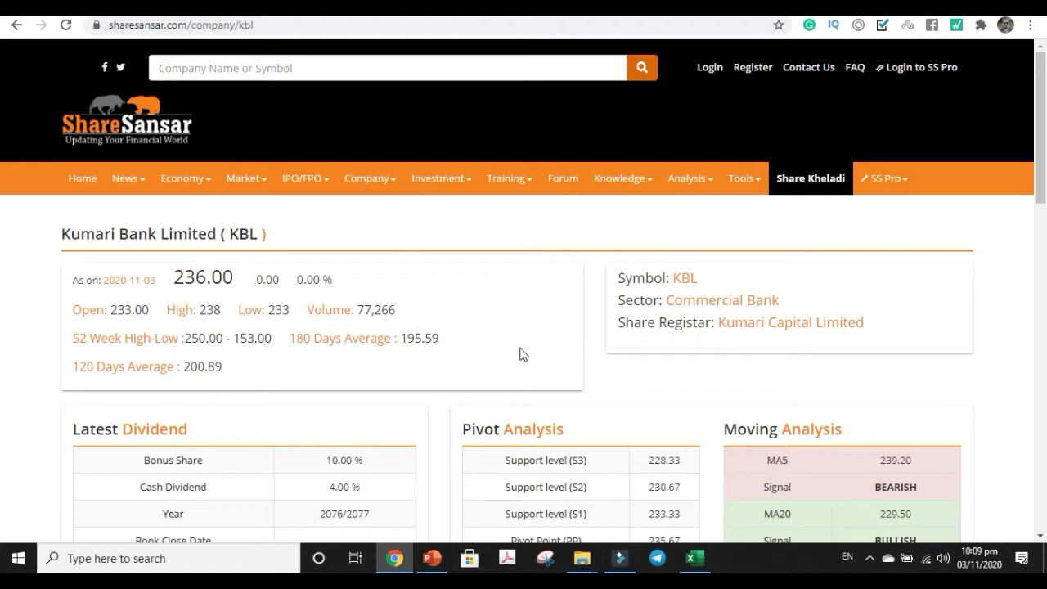
pyautogui.click(696, 564)
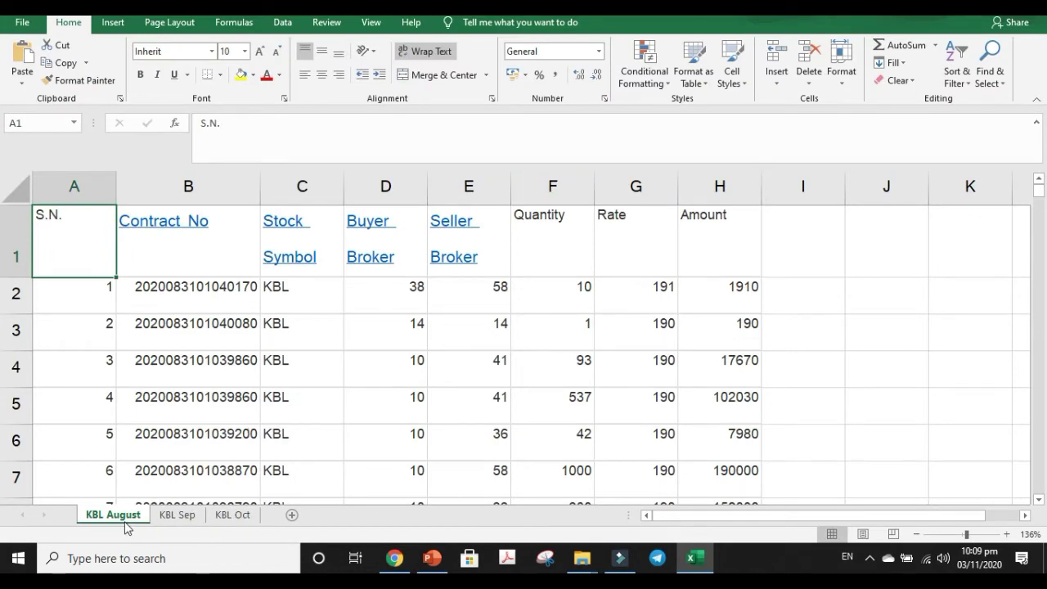
pyautogui.click(180, 521)
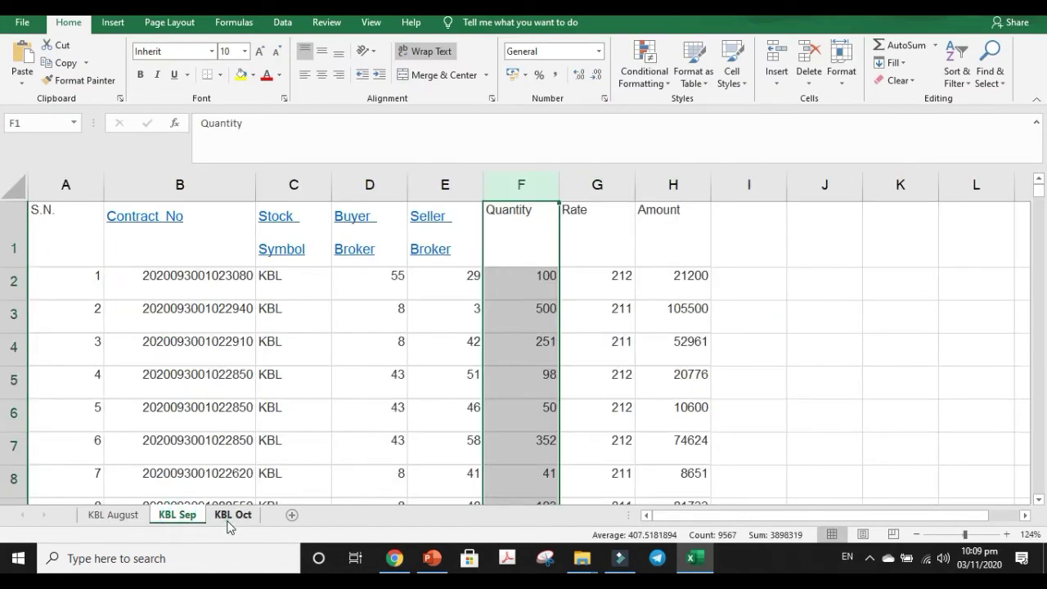
pyautogui.click(230, 520)
pyautogui.click(130, 521)
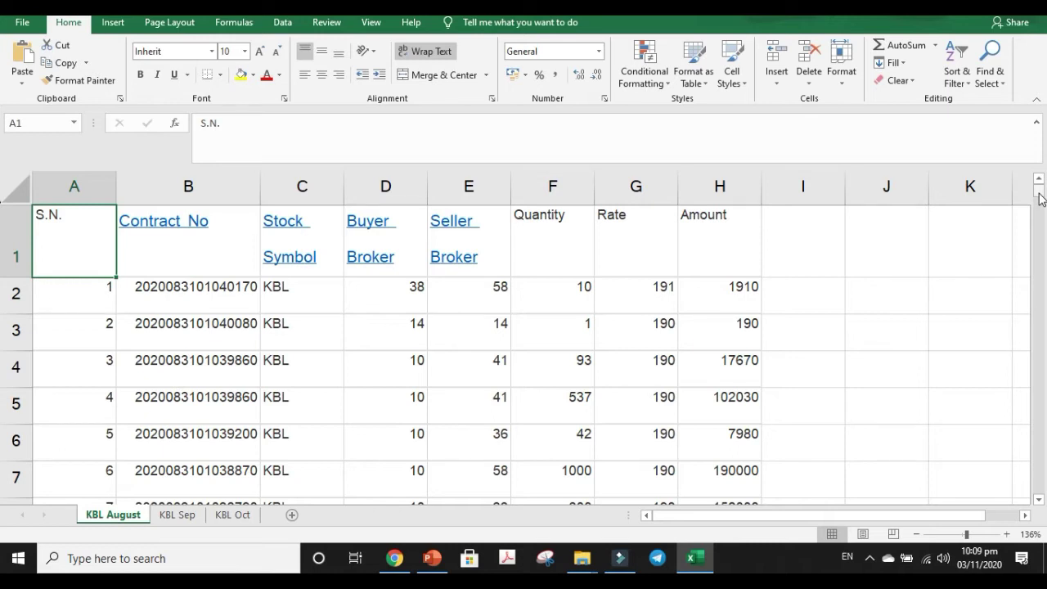
pyautogui.moveTo(1040, 199); pyautogui.dragTo(1039, 191)
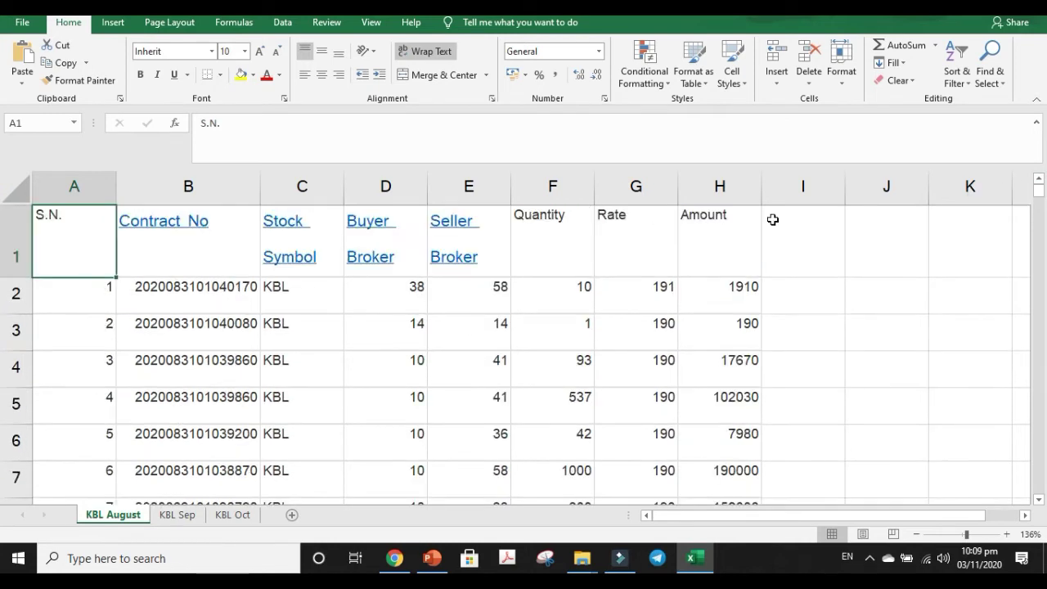
# Check the sum of the whole Quantity column in the KBL August sheet, down to its last row.
pyautogui.click(585, 190)
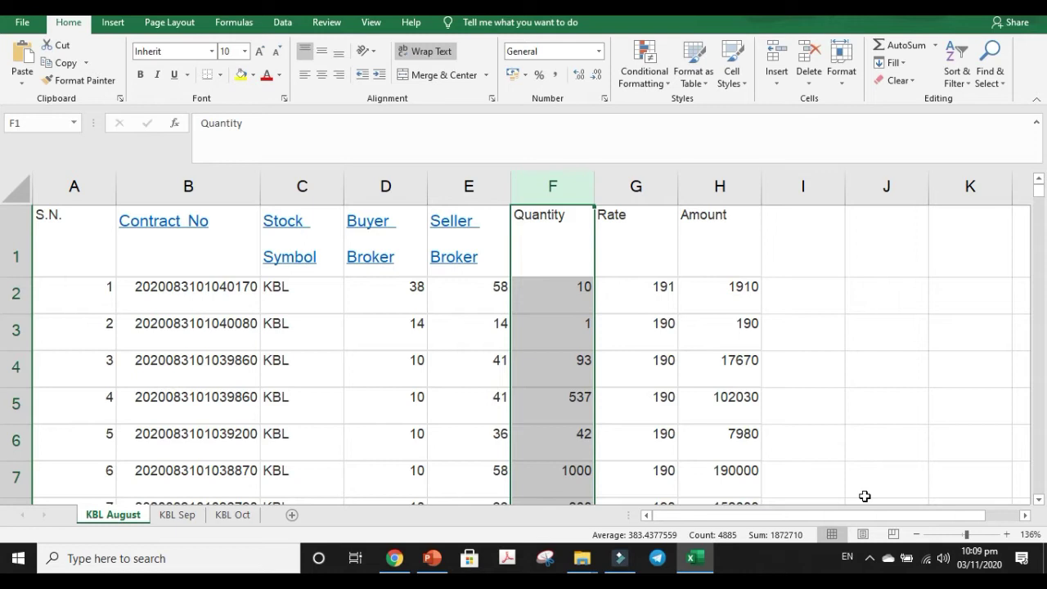
pyautogui.moveTo(1037, 191); pyautogui.dragTo(1037, 489)
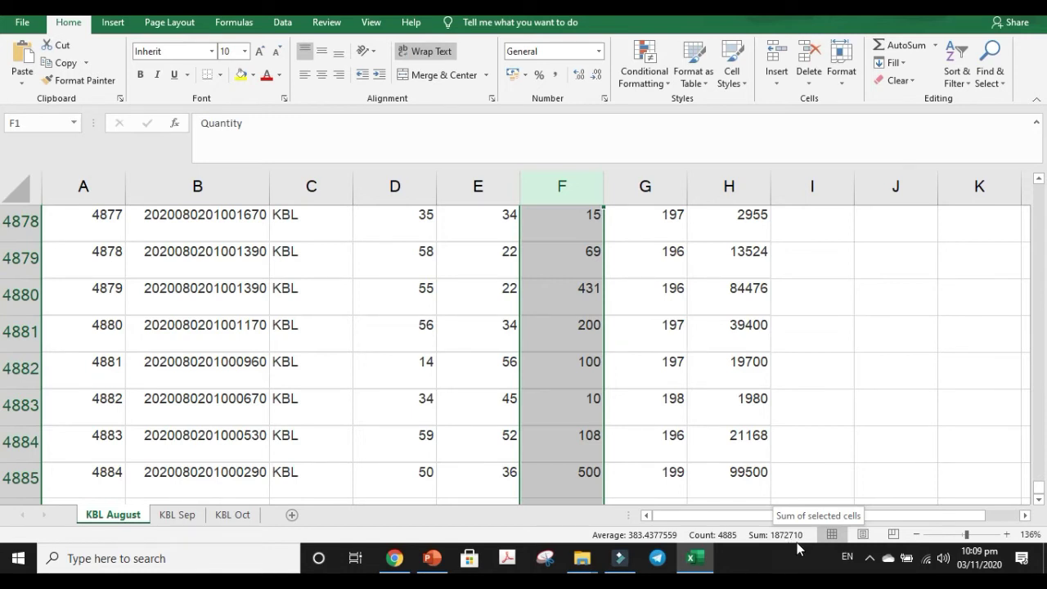
pyautogui.moveTo(1037, 487); pyautogui.dragTo(1039, 184)
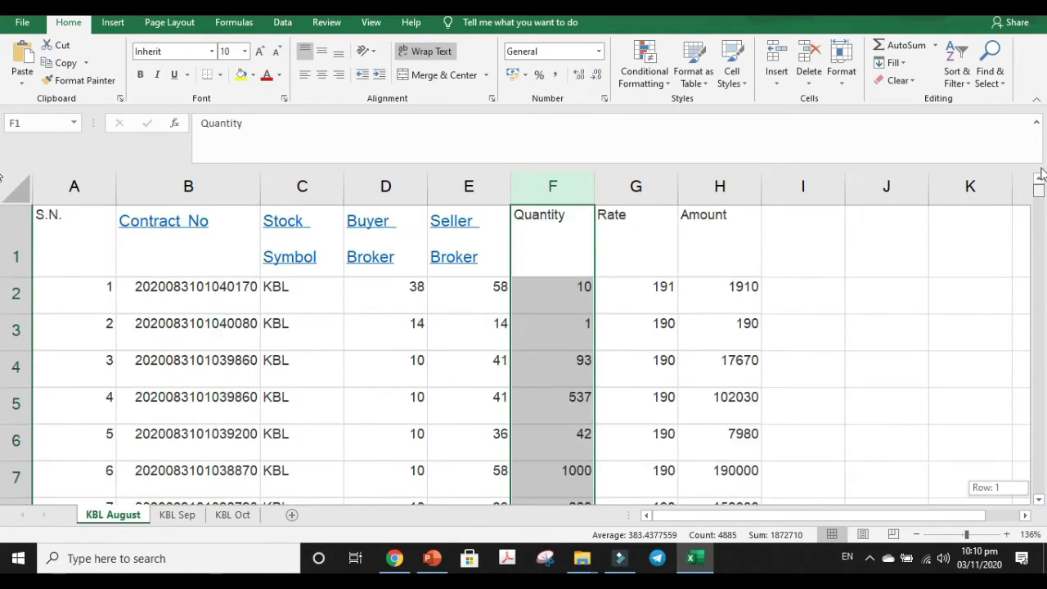
# Check the average of the Rate column in KBL August and sort all rows by Rate from largest to smallest.
pyautogui.click(654, 187)
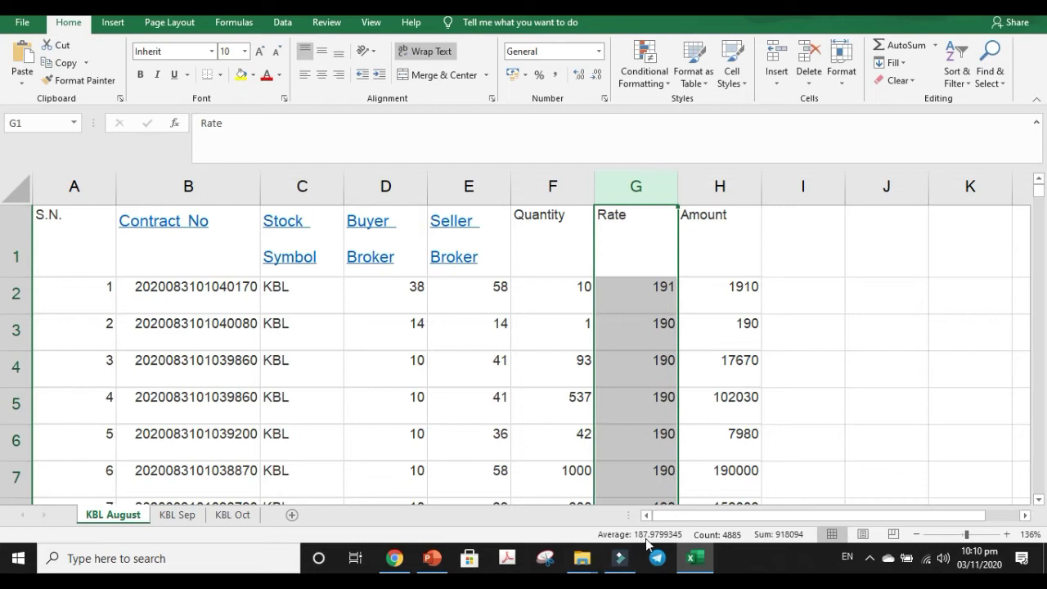
pyautogui.click(649, 194)
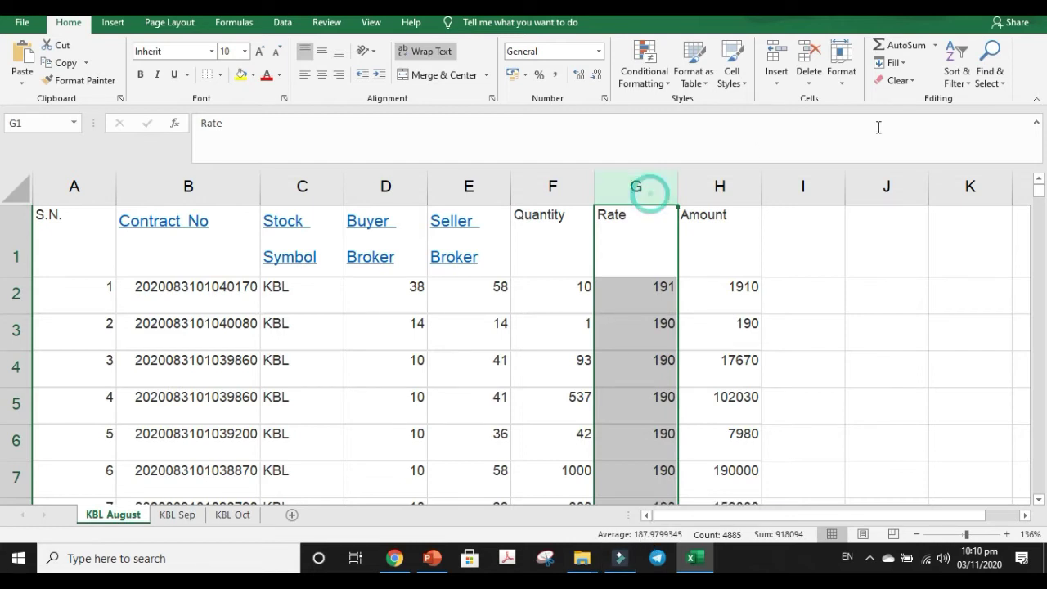
pyautogui.click(955, 67)
pyautogui.click(955, 118)
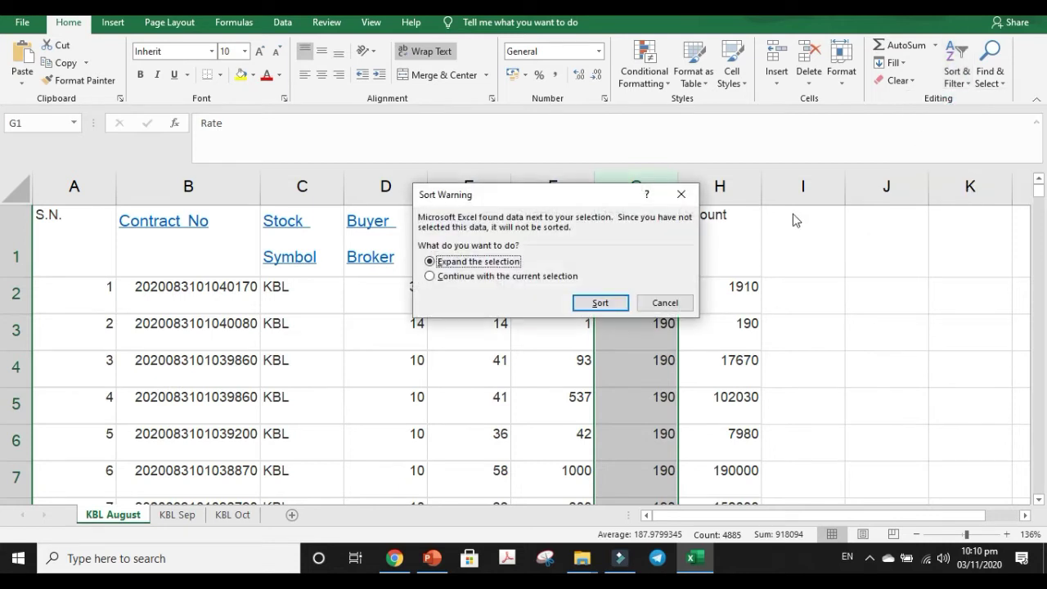
pyautogui.click(605, 303)
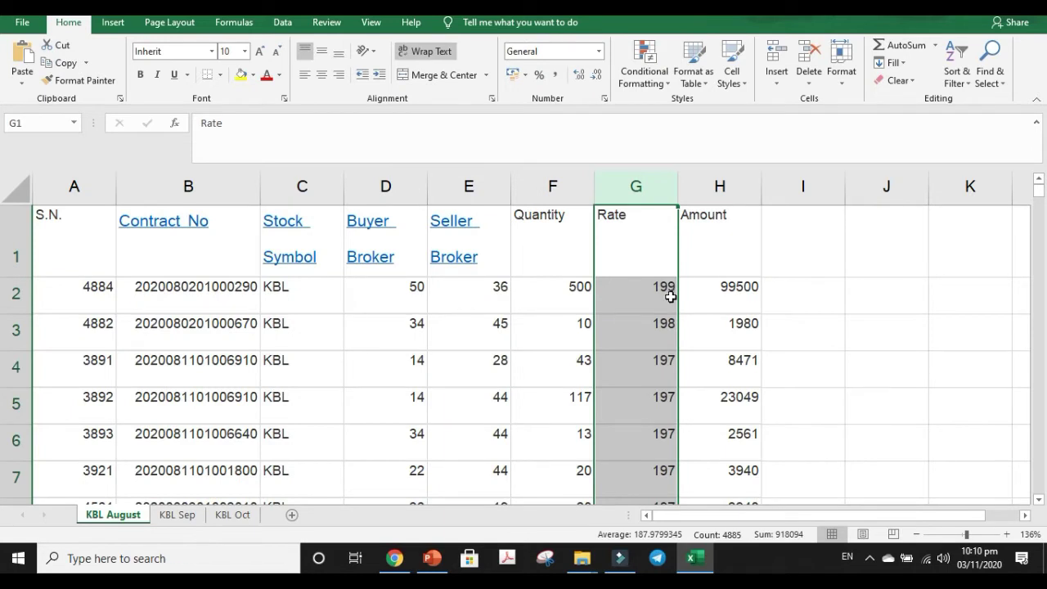
# Restore the KBL August rows to serial order by sorting the expanded selection by S.N. from smallest to largest.
pyautogui.click(96, 195)
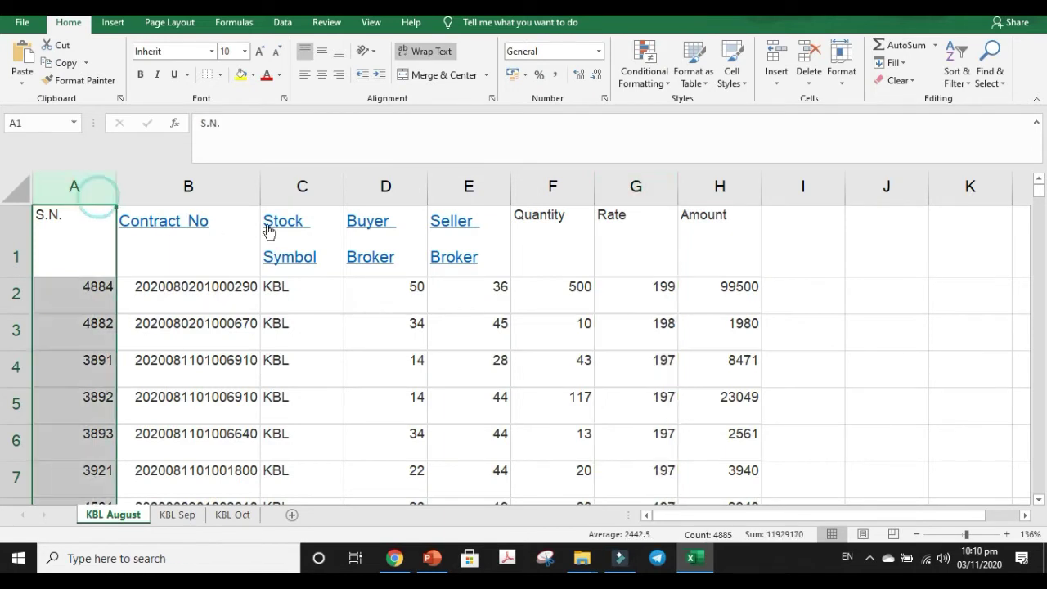
pyautogui.click(969, 70)
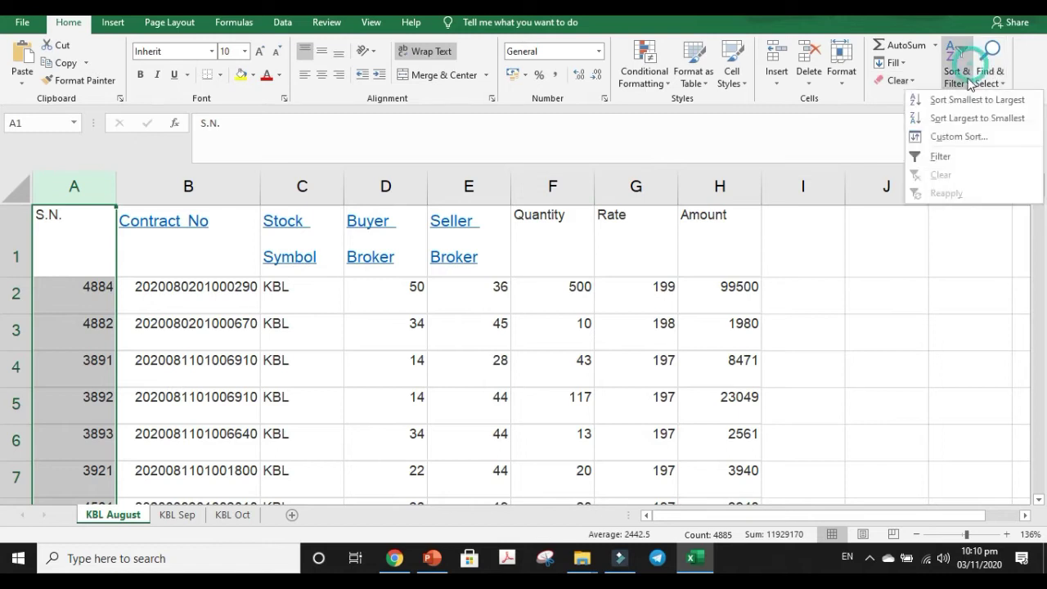
pyautogui.click(961, 100)
pyautogui.click(601, 303)
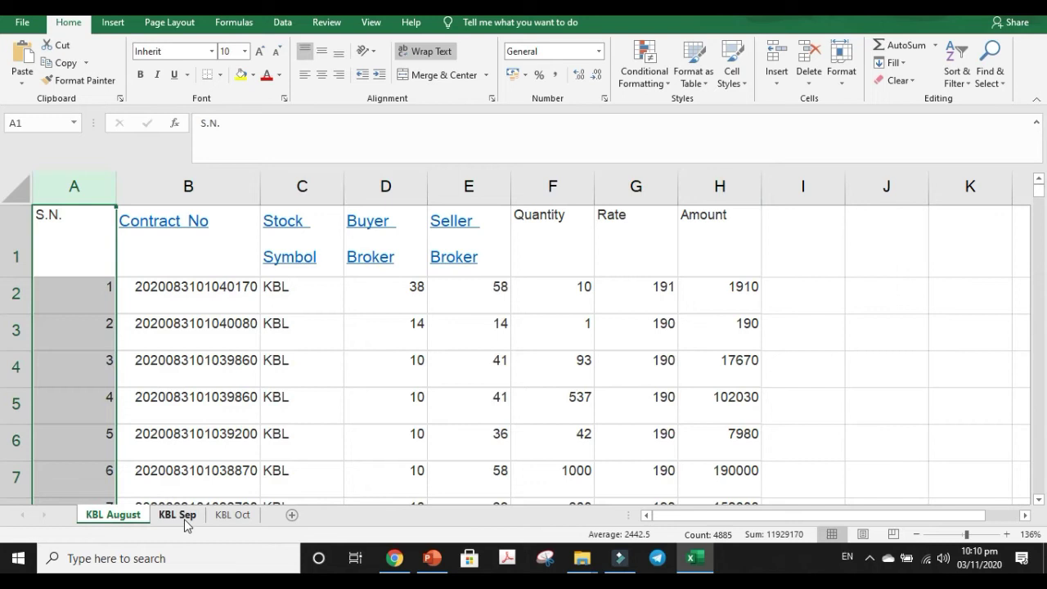
# Compare the total traded Quantity in the KBL August sheet with the total in the KBL Sep sheet.
pyautogui.click(571, 187)
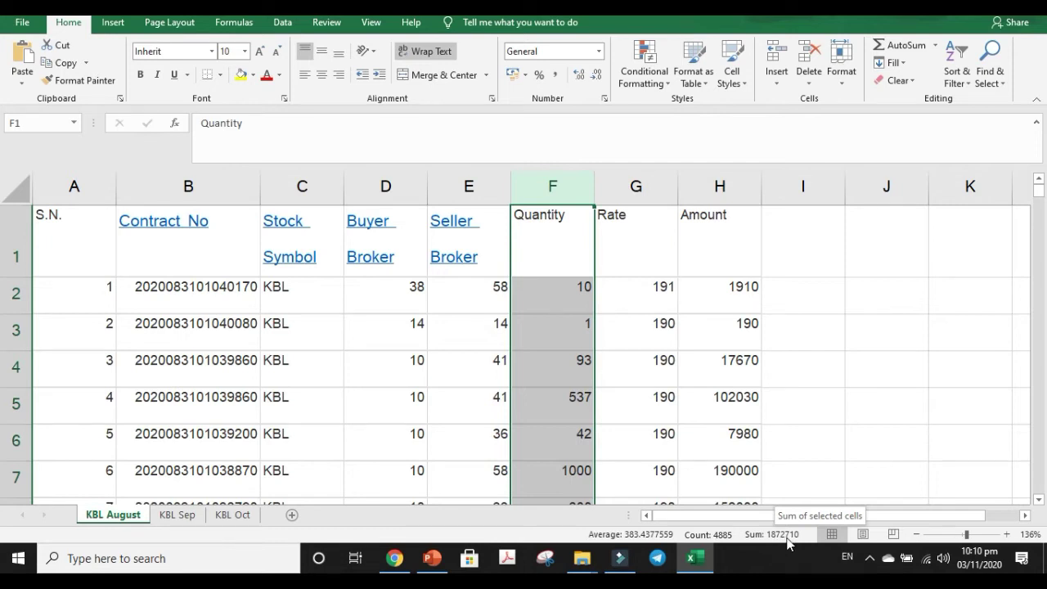
pyautogui.click(183, 523)
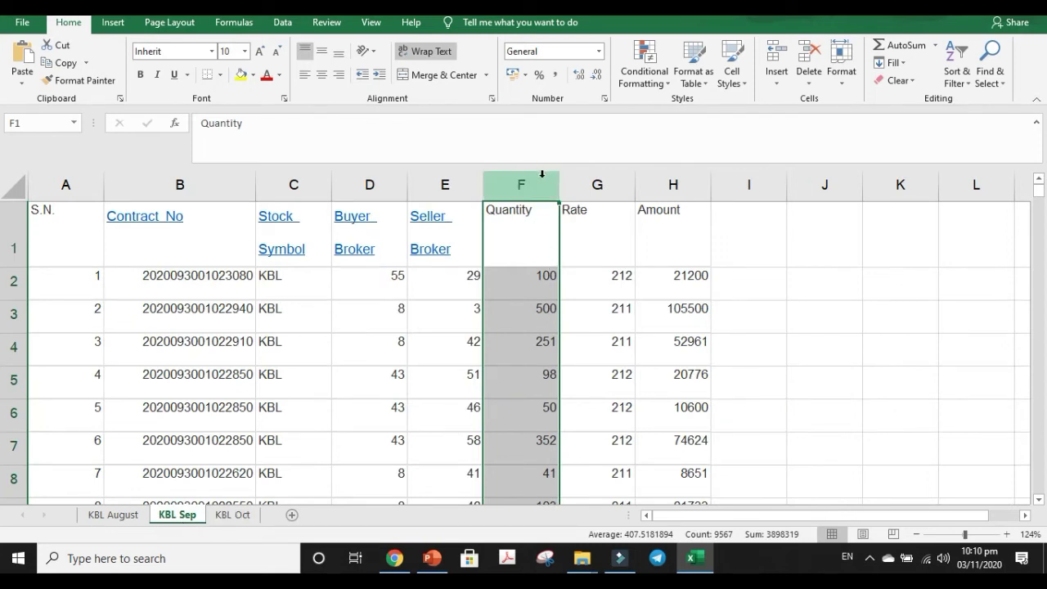
pyautogui.click(542, 173)
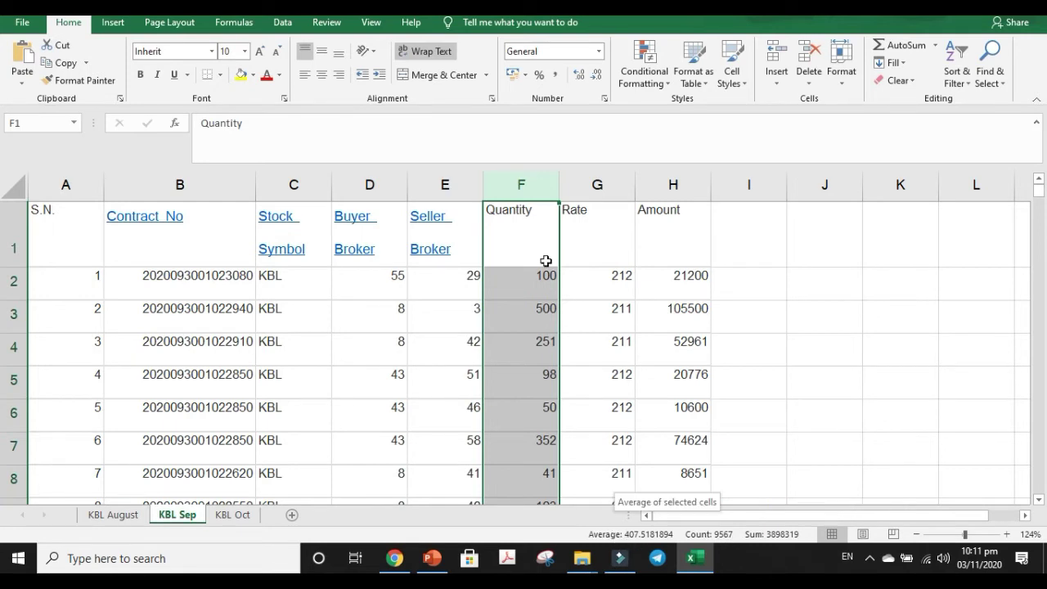
# Sort the KBL Sep rows by Rate from largest to smallest, expanding the selection to all columns.
pyautogui.click(621, 185)
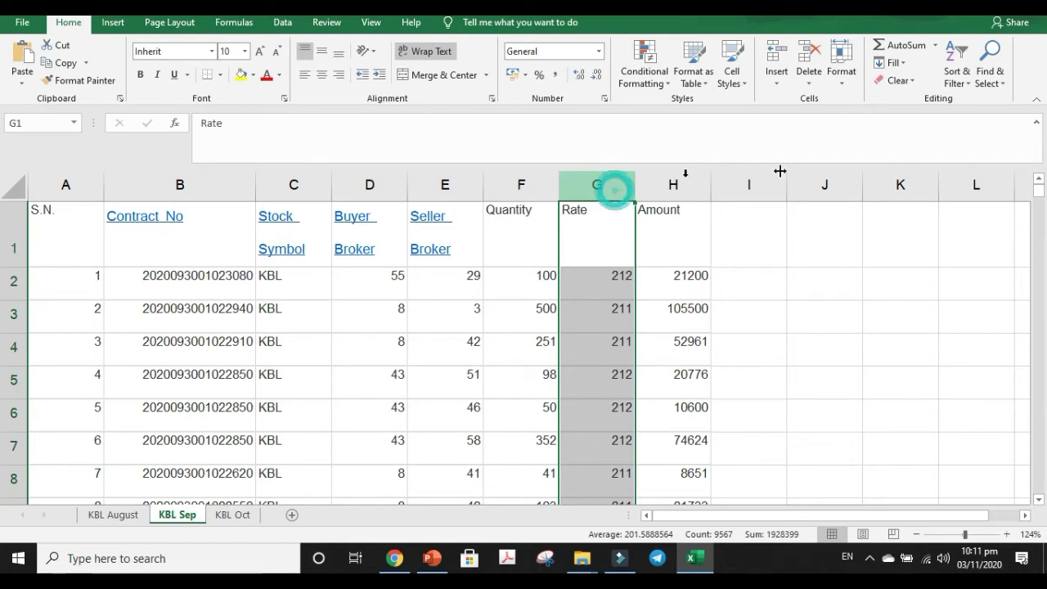
pyautogui.click(957, 74)
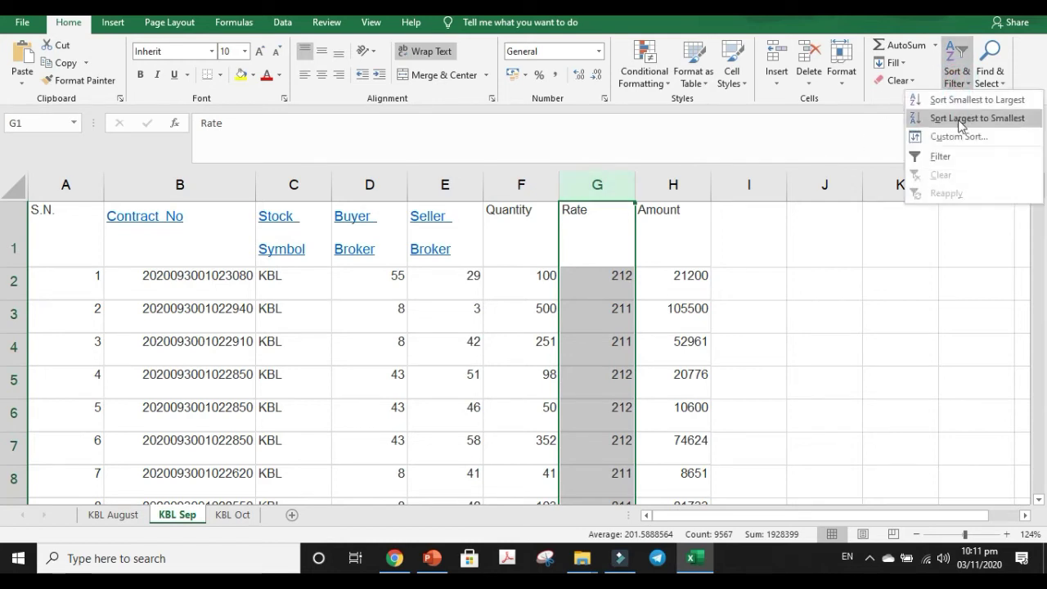
pyautogui.click(966, 119)
pyautogui.click(608, 303)
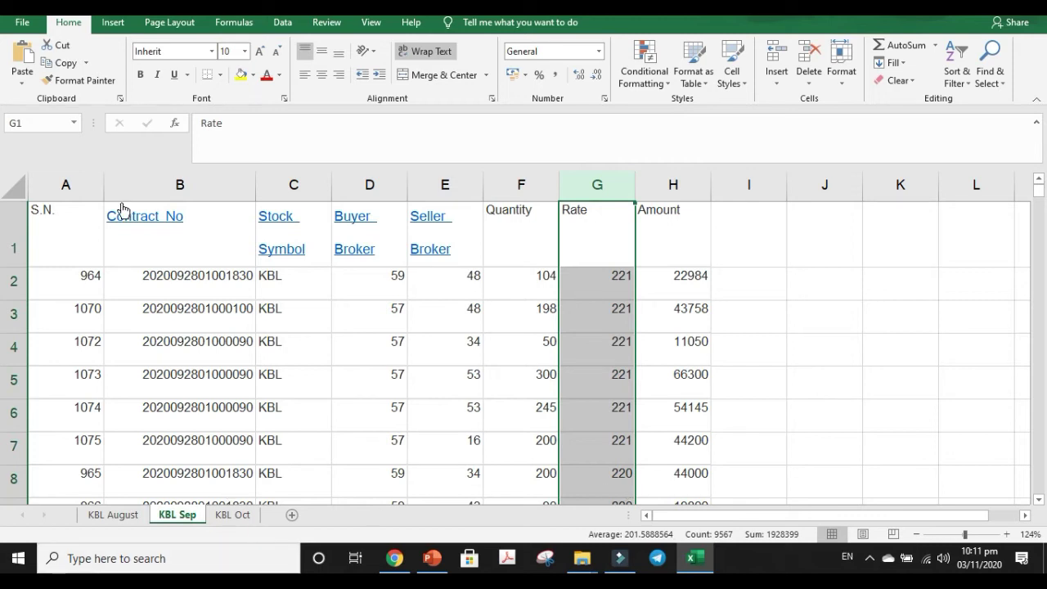
# Restore the KBL Sep rows to serial order by sorting the expanded selection by S.N. from smallest to largest.
pyautogui.click(77, 182)
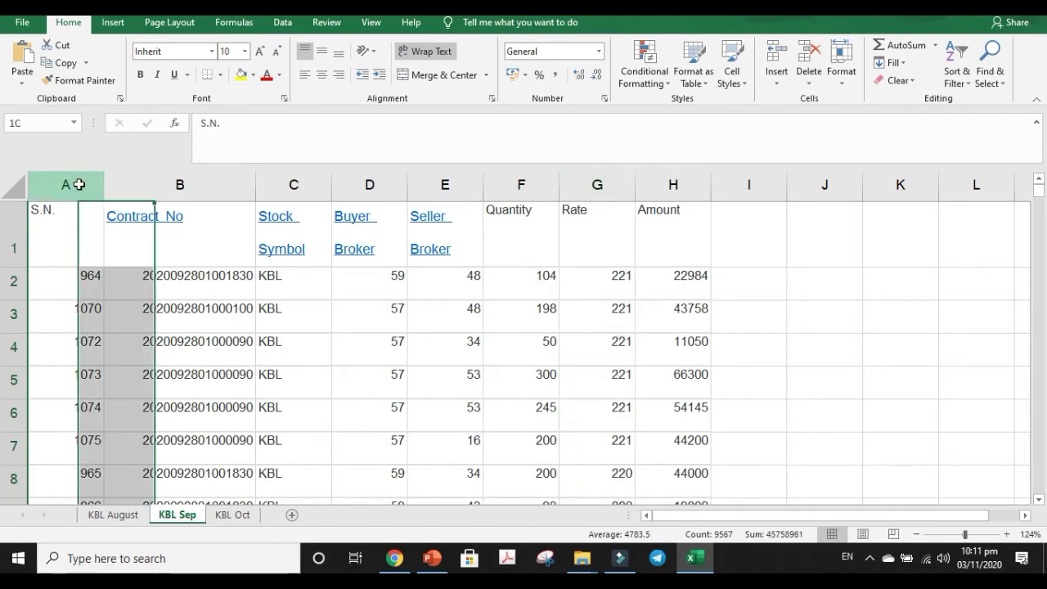
pyautogui.click(962, 76)
pyautogui.click(961, 100)
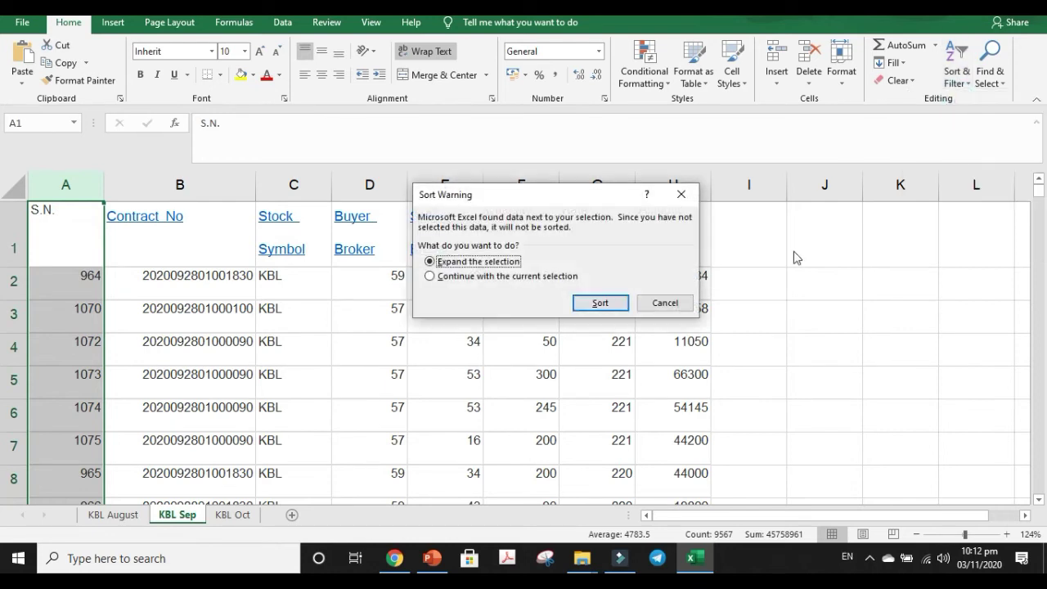
pyautogui.click(586, 305)
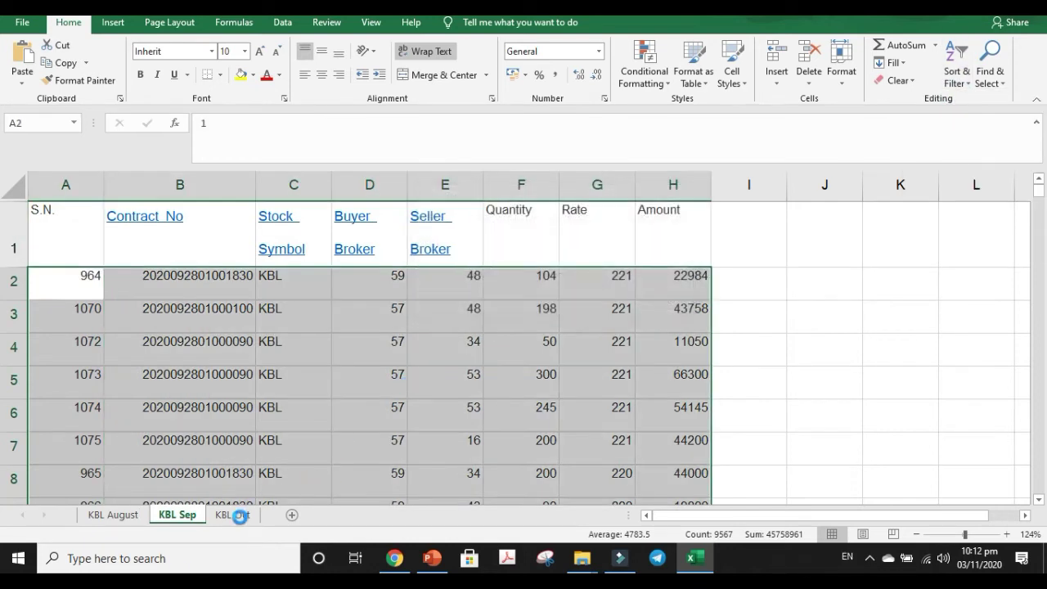
# Open the KBL Oct sheet and check the sum of its Quantity column.
pyautogui.click(232, 517)
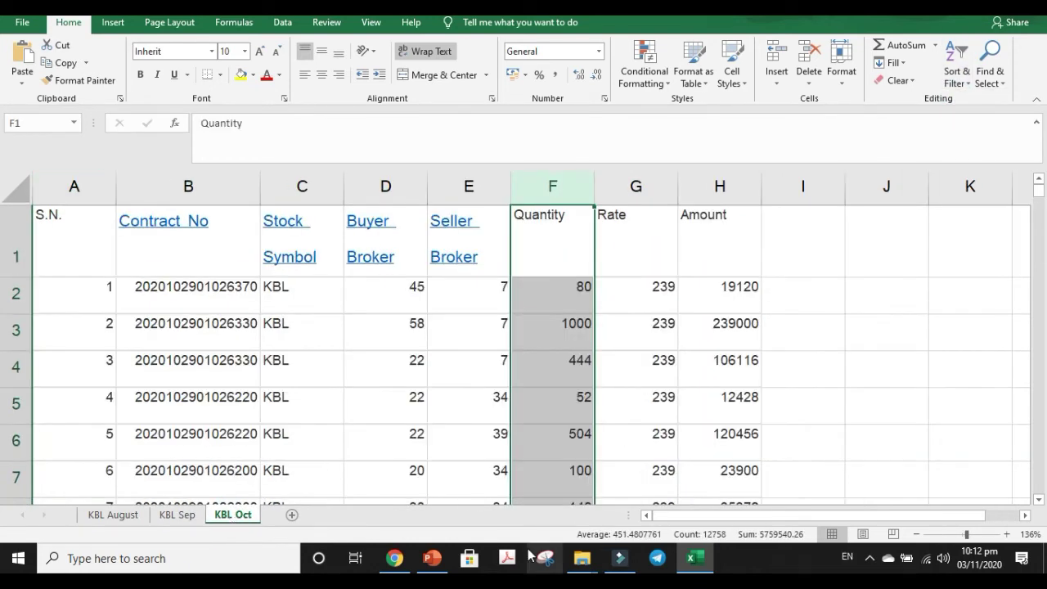
pyautogui.click(575, 196)
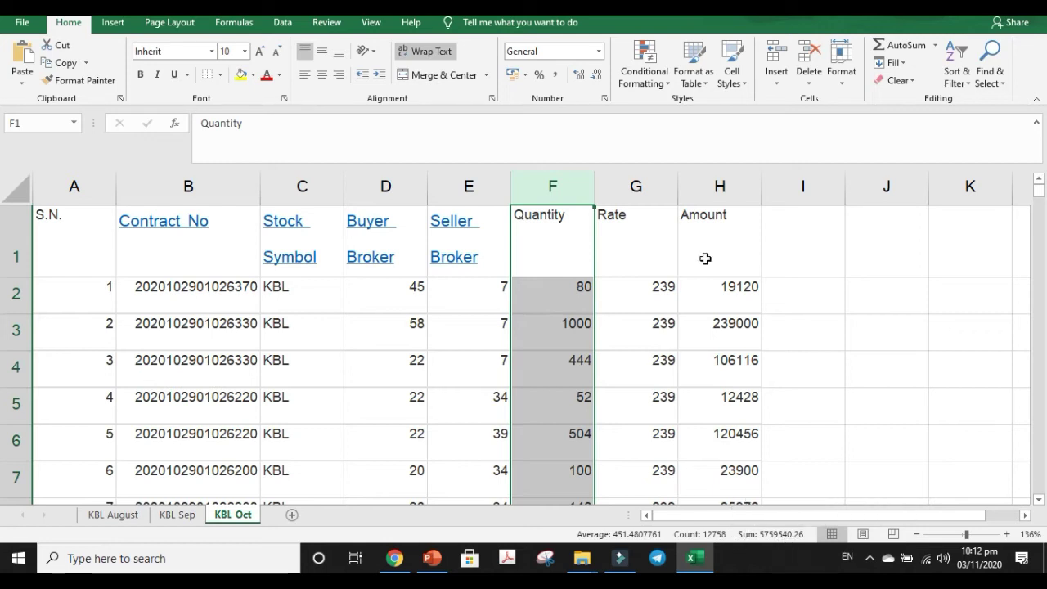
# Sort the KBL Oct rows by Rate from largest to smallest, expanding the selection to all columns.
pyautogui.click(646, 187)
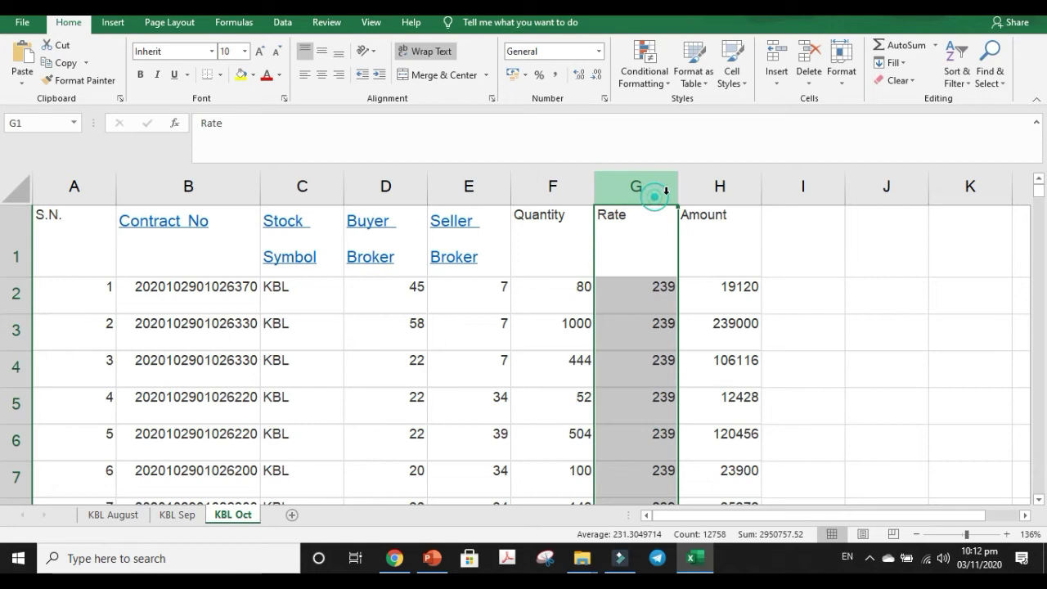
pyautogui.click(959, 76)
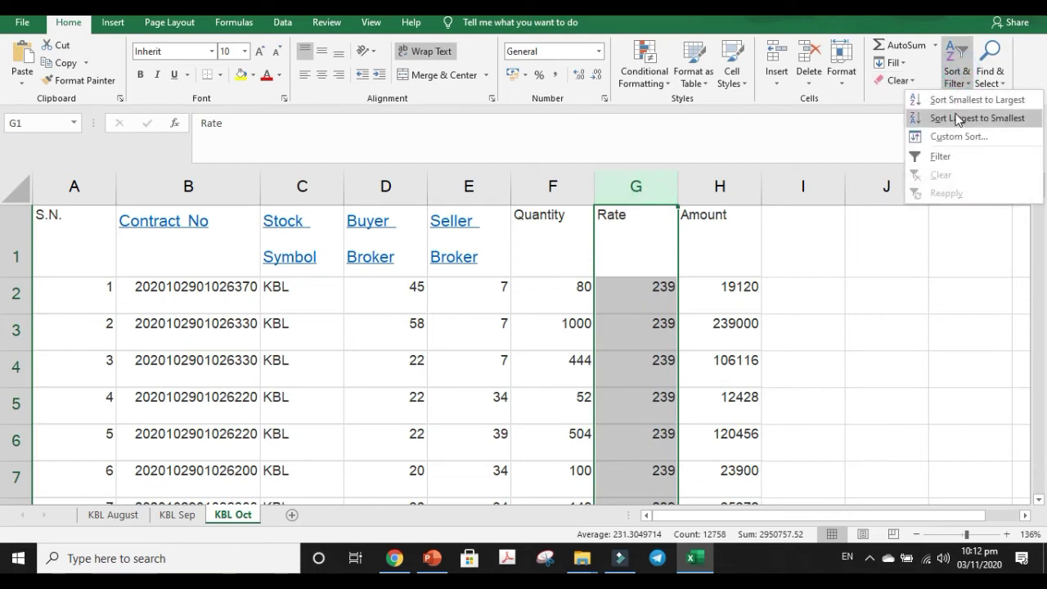
pyautogui.click(957, 119)
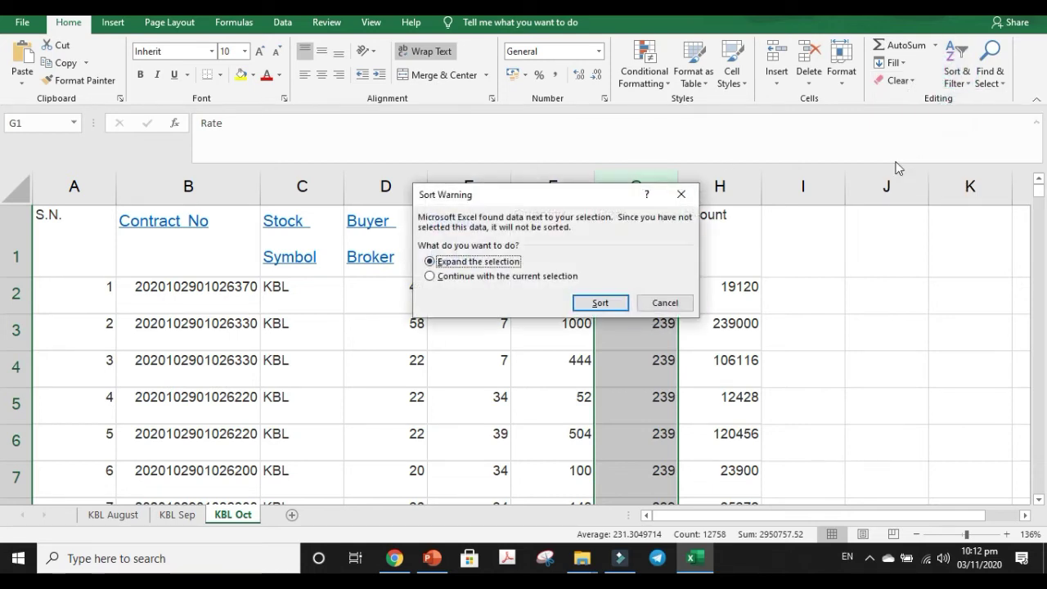
pyautogui.click(602, 303)
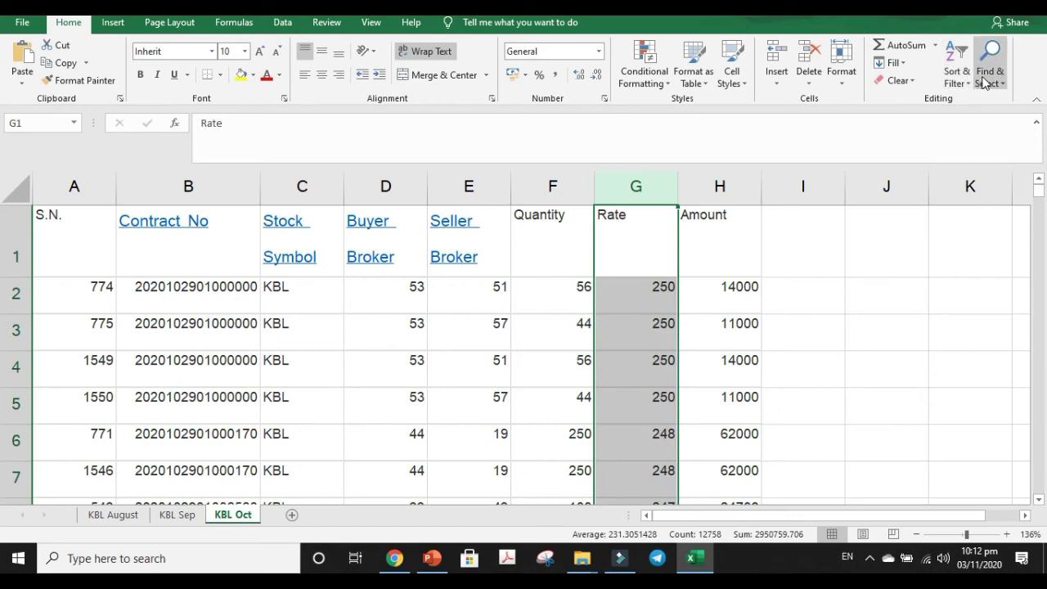
# Re-sort the KBL Oct rows by Rate from smallest to largest, expanding the selection to all columns.
pyautogui.click(955, 75)
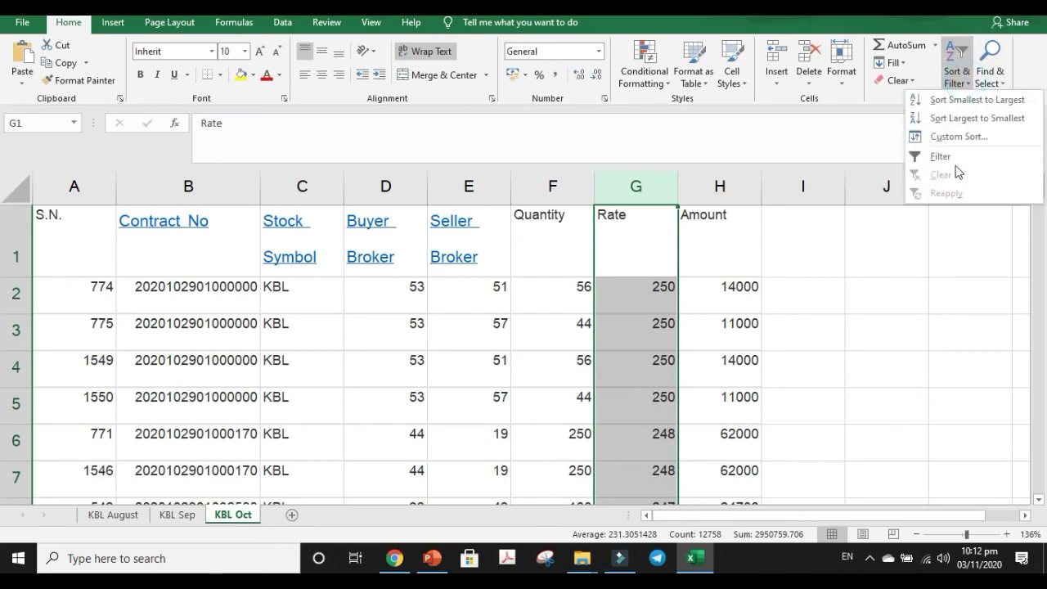
pyautogui.click(952, 107)
pyautogui.click(599, 304)
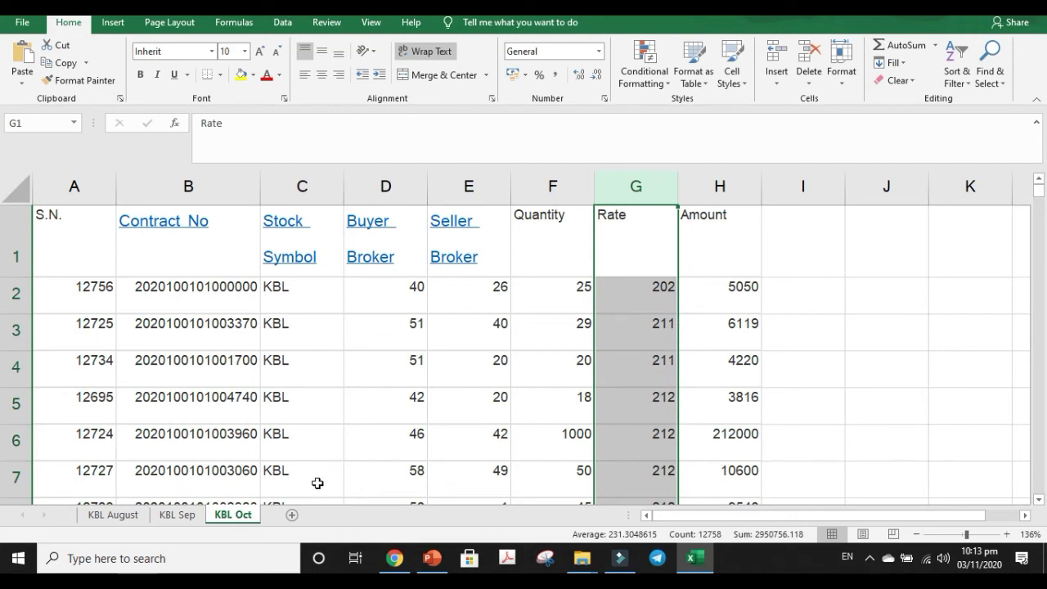
# Review the KBL August, KBL Sep and KBL Oct sheets again and return to KBL August.
pyautogui.click(114, 515)
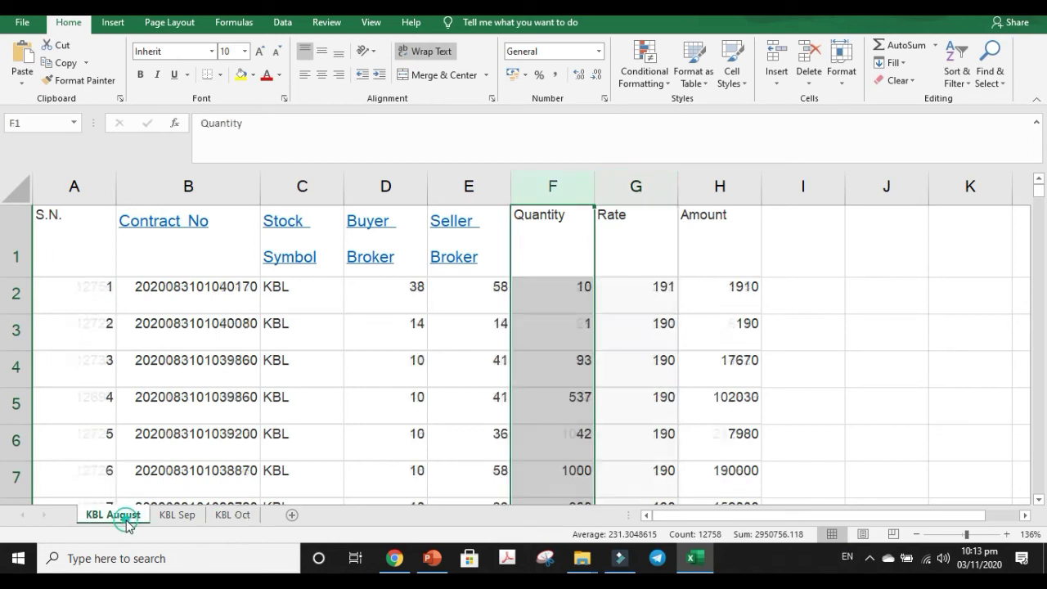
pyautogui.click(175, 516)
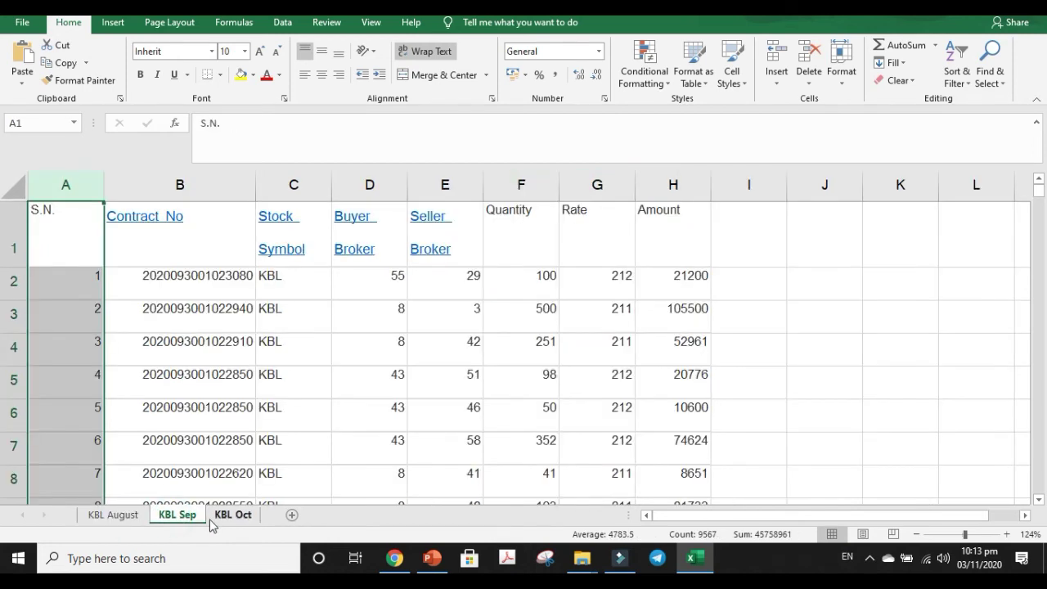
pyautogui.click(213, 518)
pyautogui.click(123, 518)
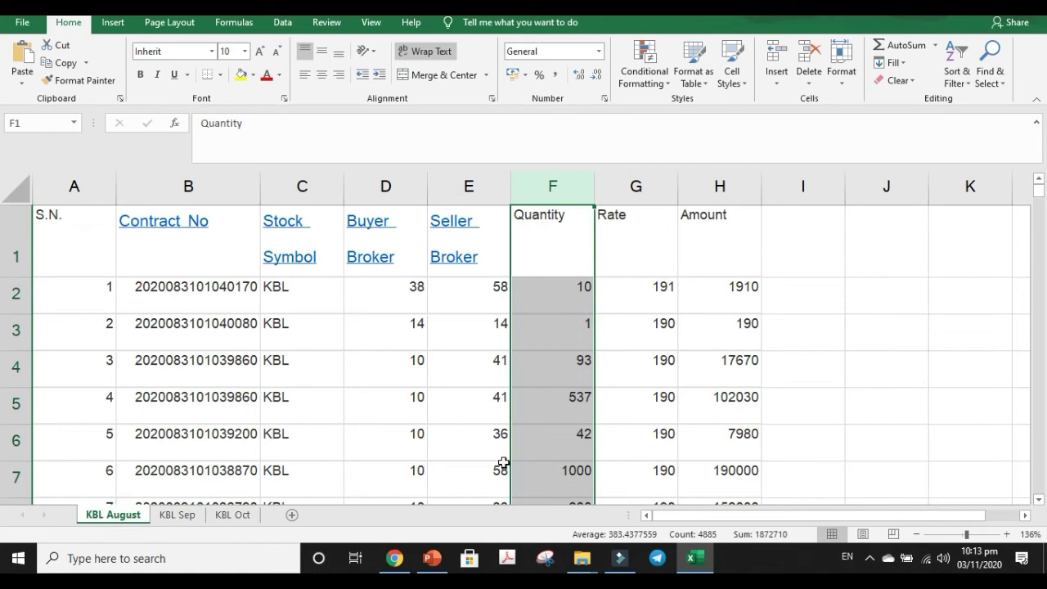
# Check the average of the Rate column on the KBL August, KBL Sep and KBL Oct sheets, and return to KBL August.
pyautogui.click(613, 195)
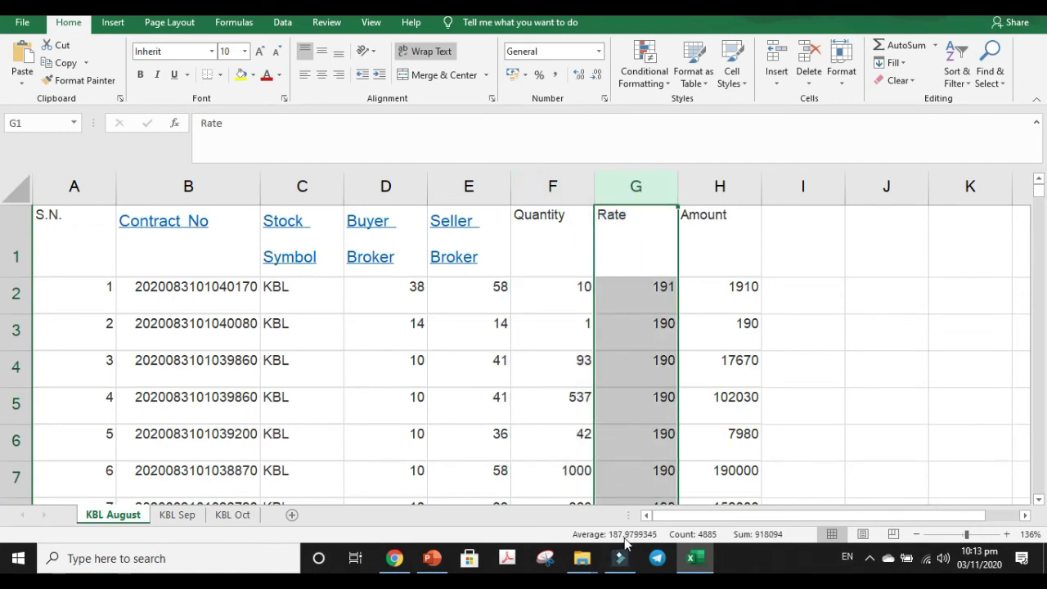
pyautogui.keyDown('ctrl'); pyautogui.click(188, 516); pyautogui.keyUp('ctrl')
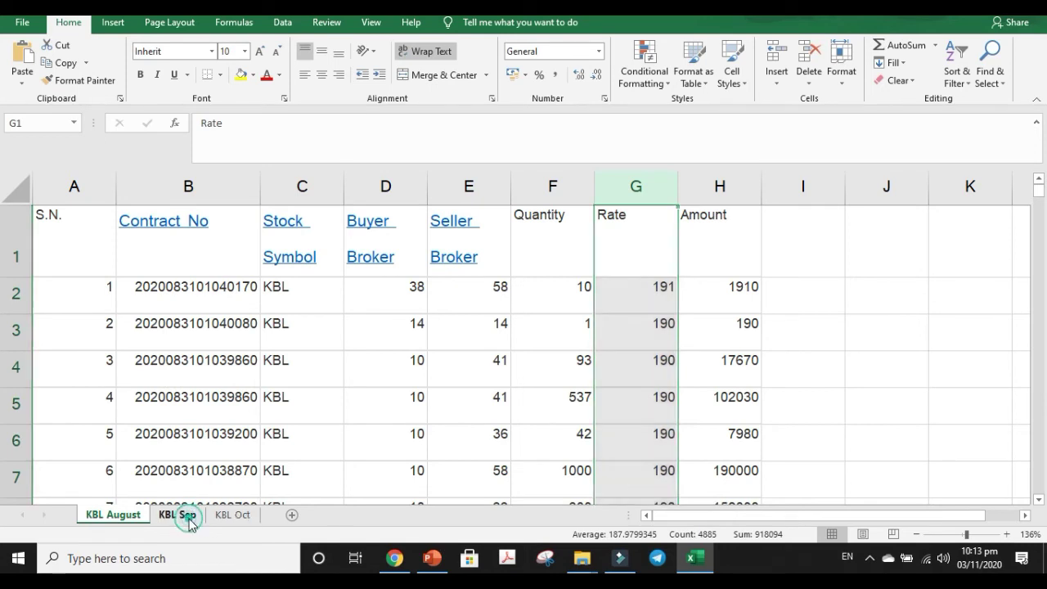
pyautogui.click(188, 517)
pyautogui.click(584, 193)
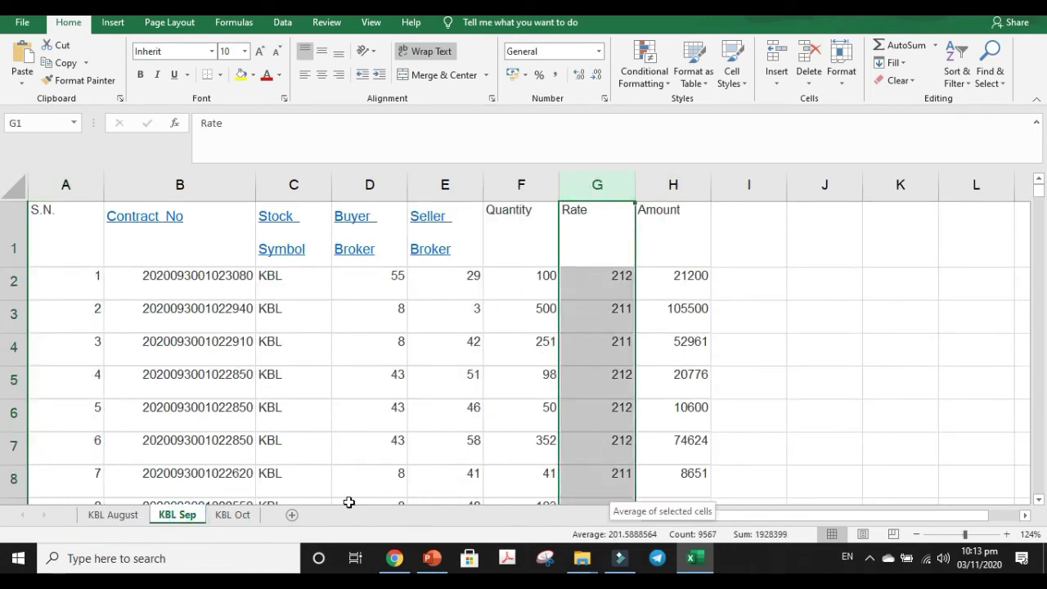
pyautogui.keyDown('ctrl'); pyautogui.click(232, 515); pyautogui.keyUp('ctrl')
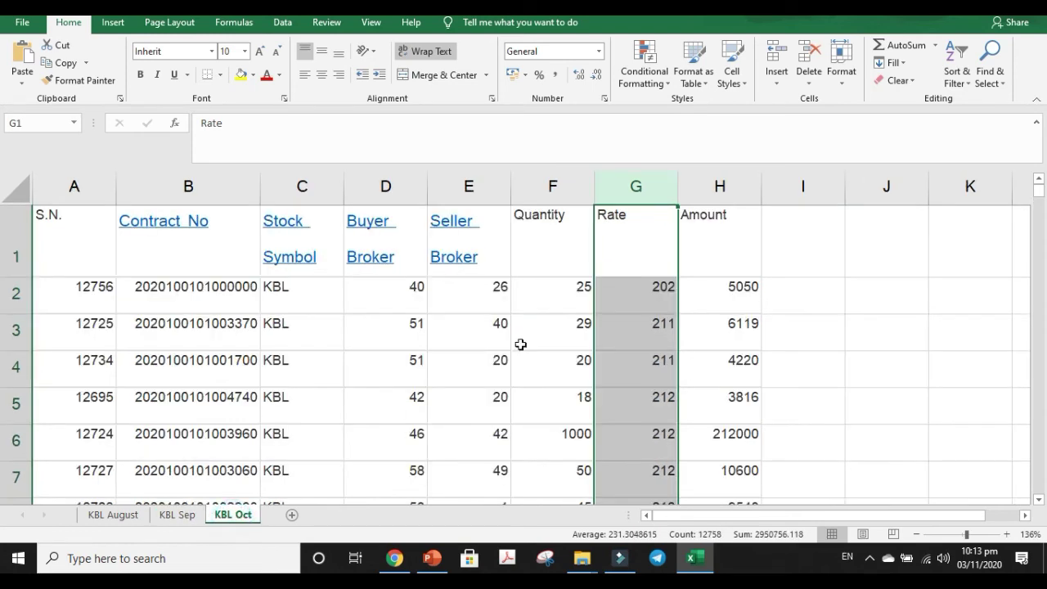
pyautogui.click(610, 191)
pyautogui.click(105, 515)
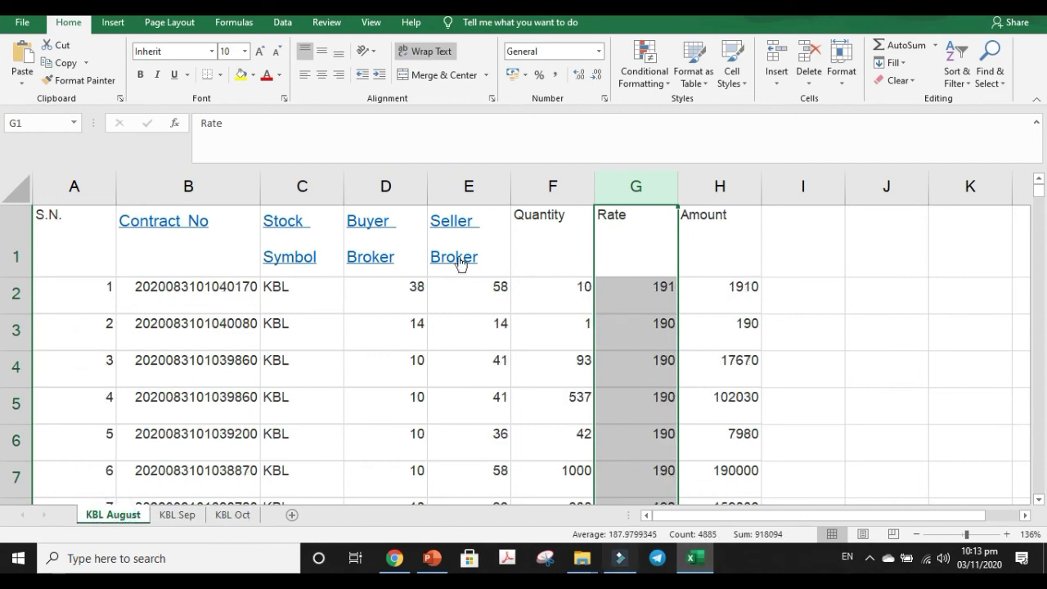
# Switch to Chrome and compare the calculator total of the three months' quantities with Kumari Bank's listed shares and price chart on nepalstock.com.
pyautogui.click(394, 560)
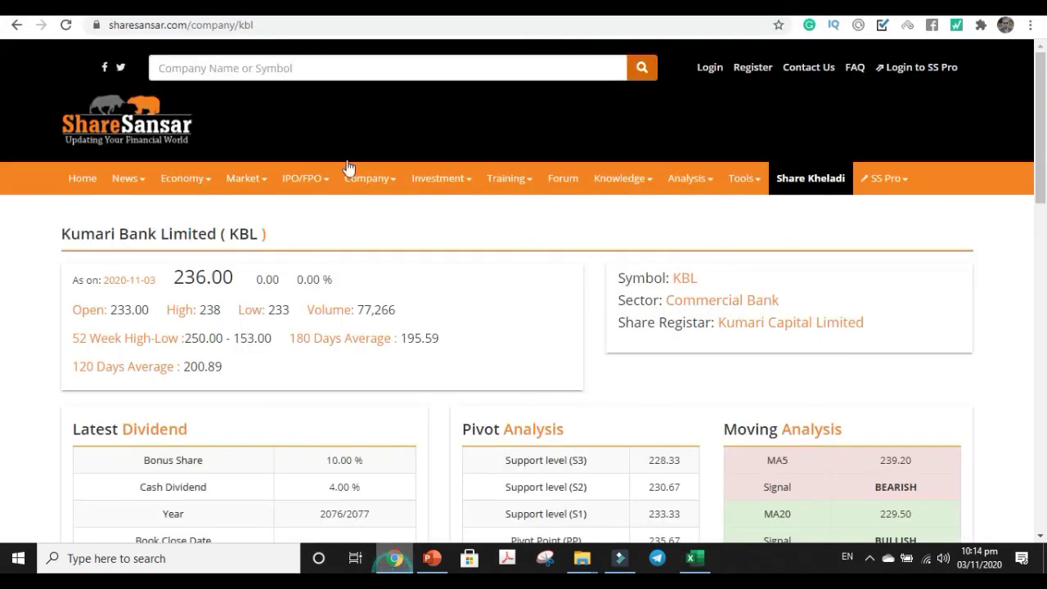
pyautogui.hotkey('ctrl', 'Tab')
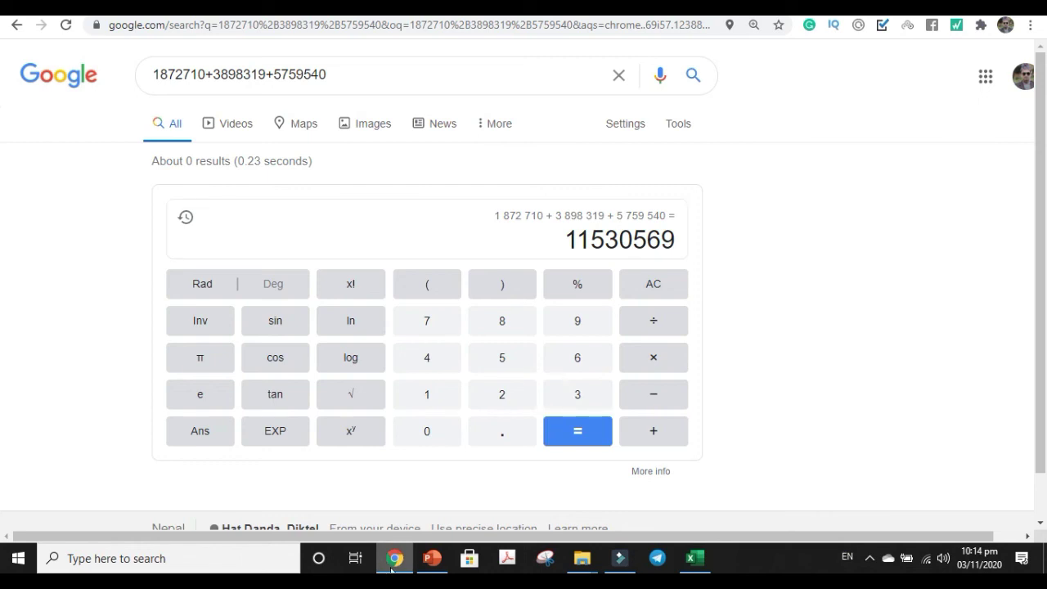
pyautogui.moveTo(391, 569)
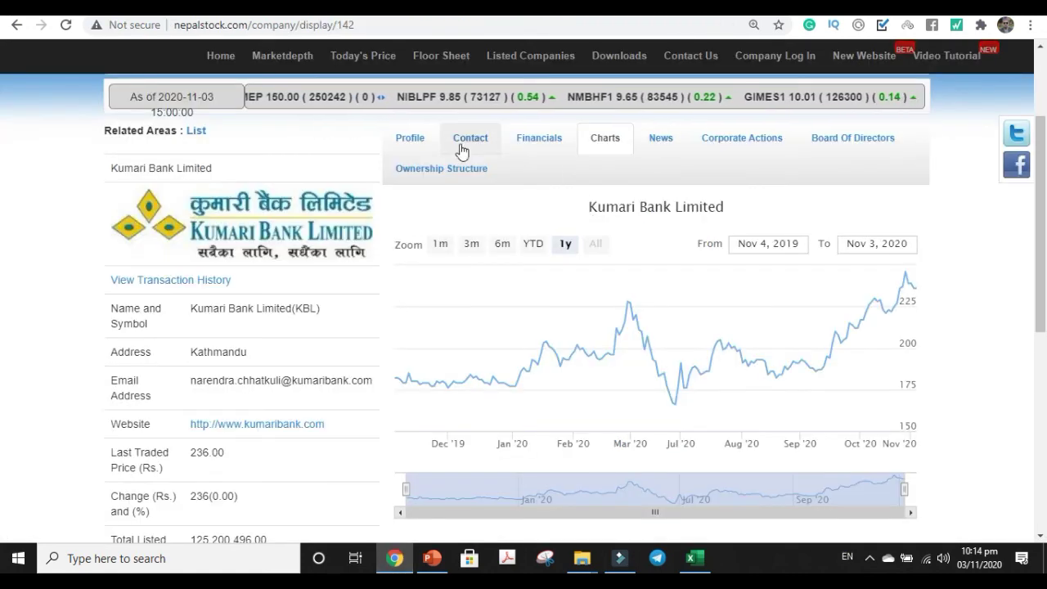
pyautogui.scroll(-4, 2, 135)
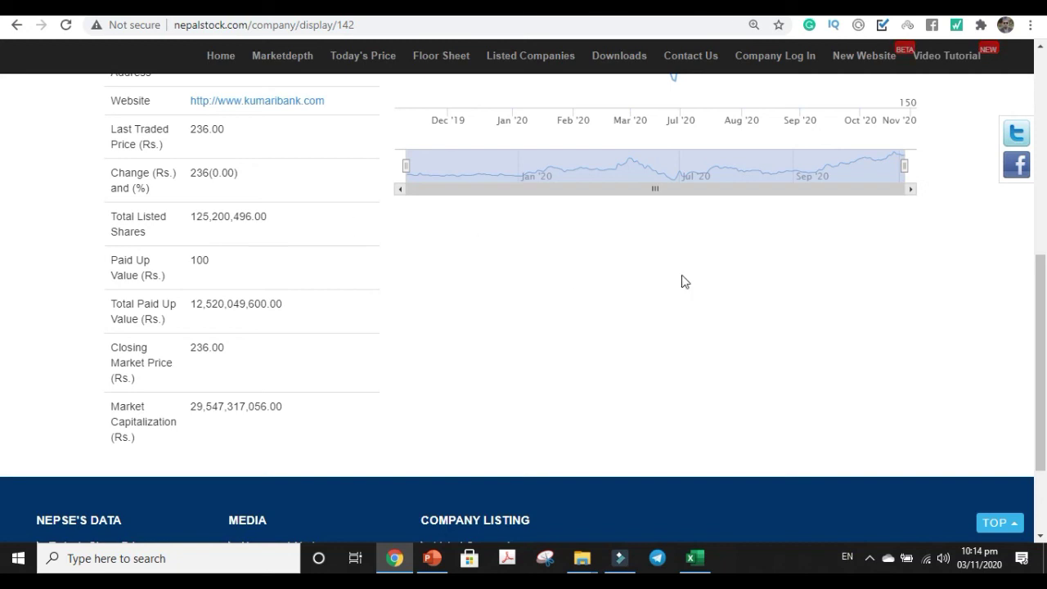
pyautogui.scroll(3, 1045, 330)
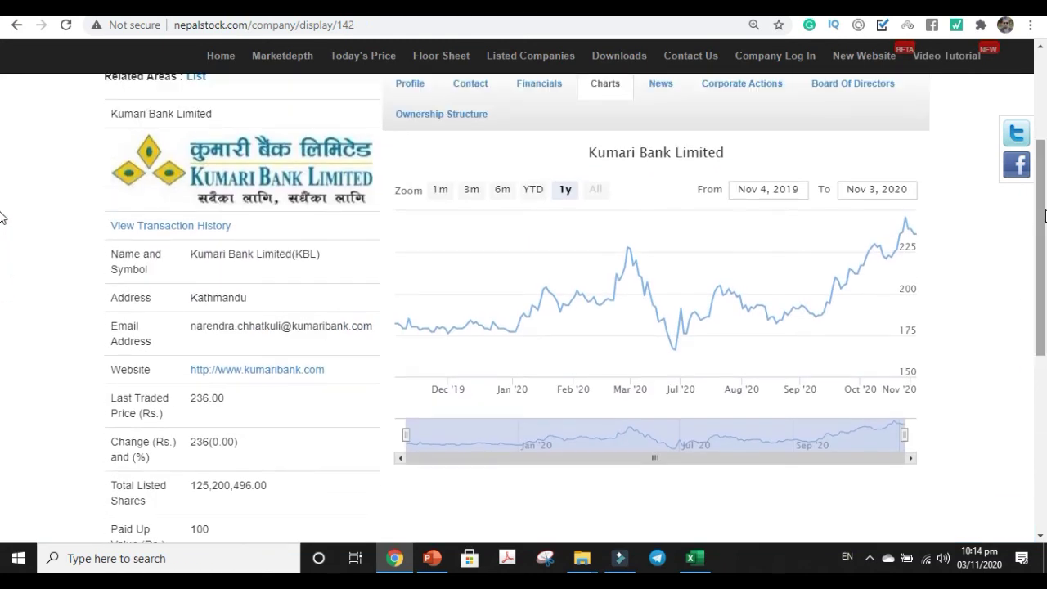
pyautogui.hotkey('ctrl', 'Tab')
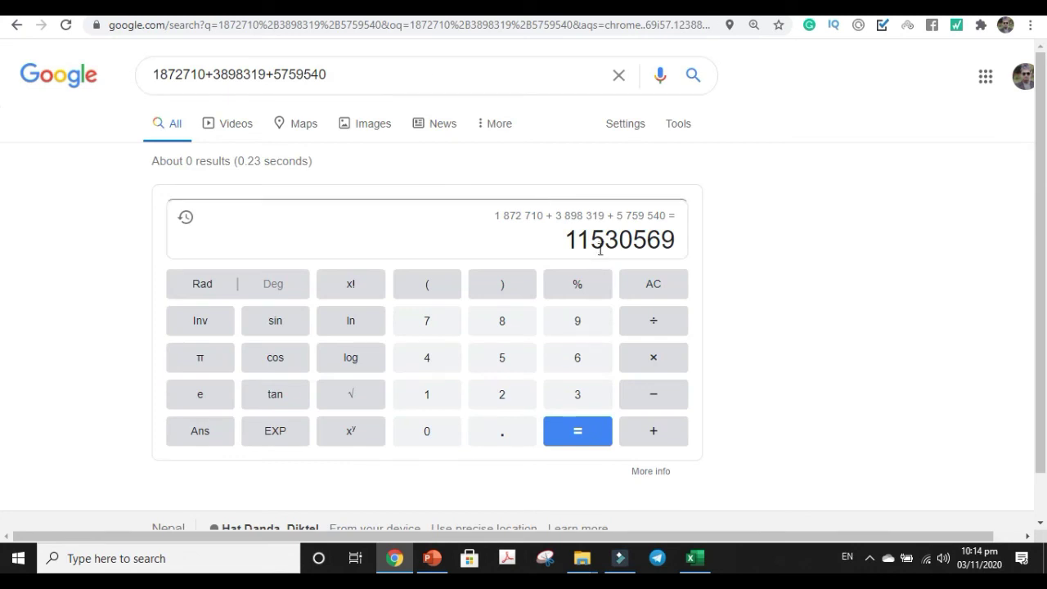
pyautogui.hotkey('ctrl', 'Tab')
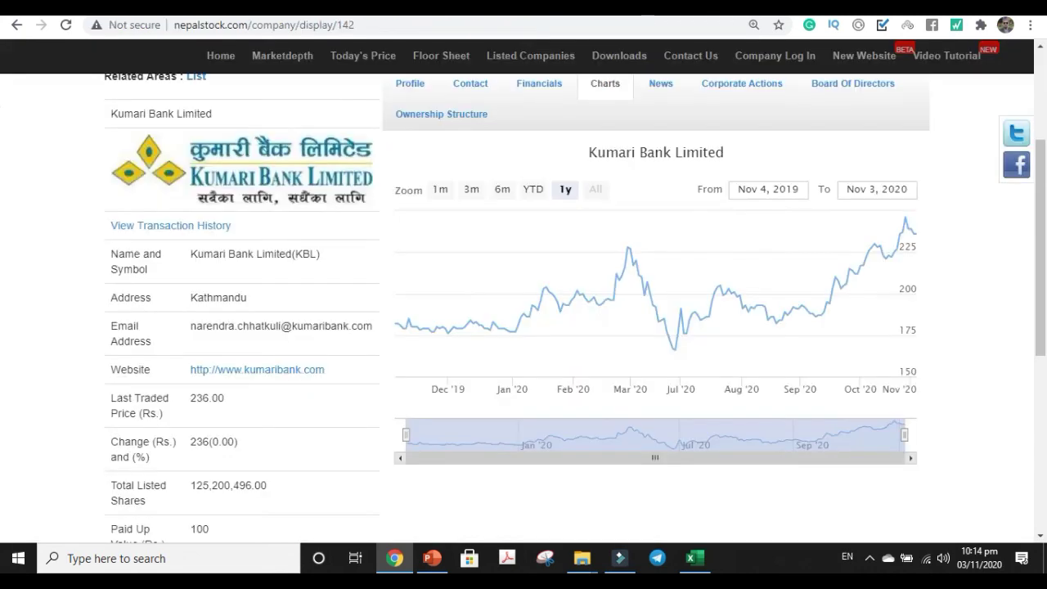